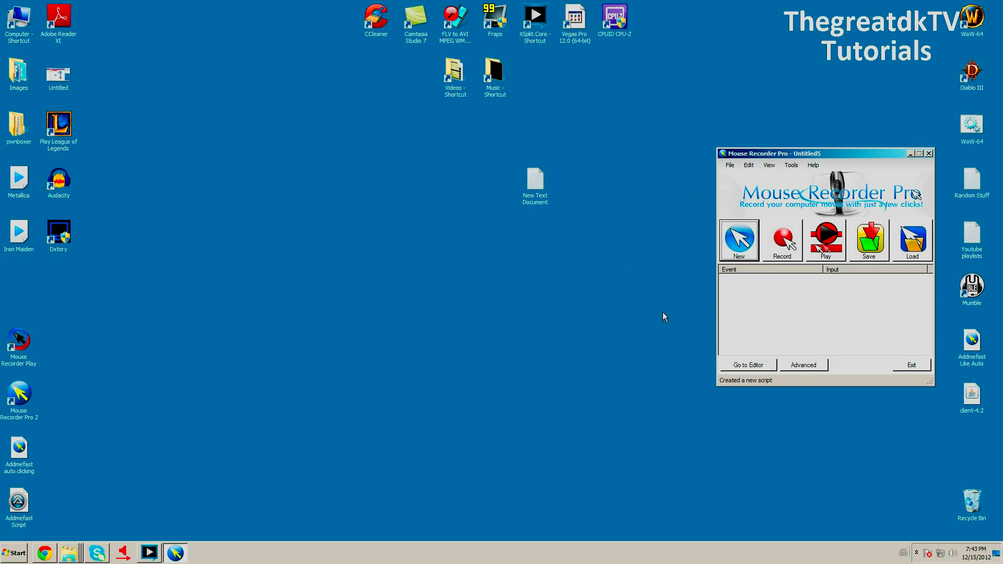
Review the record and play hotkey settings, keeping no modifier on either key
{"action": "left_click", "coordinate": [750, 167]}
{"action": "left_click", "coordinate": [780, 241]}
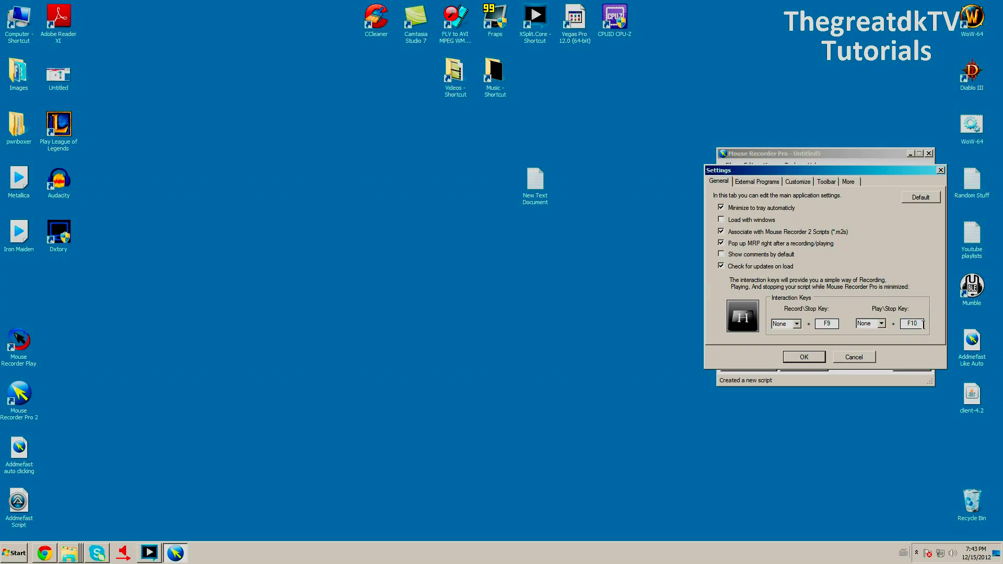
{"action": "left_click", "coordinate": [796, 324]}
{"action": "left_click", "coordinate": [797, 323]}
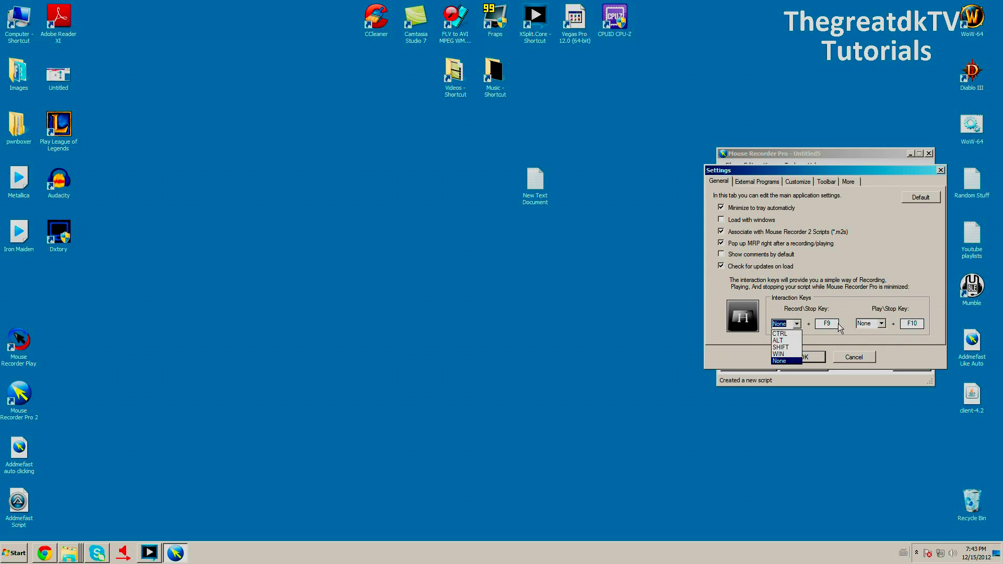
{"action": "left_click", "coordinate": [877, 328]}
{"action": "left_click", "coordinate": [796, 323]}
{"action": "left_click", "coordinate": [798, 326]}
{"action": "left_click", "coordinate": [881, 326]}
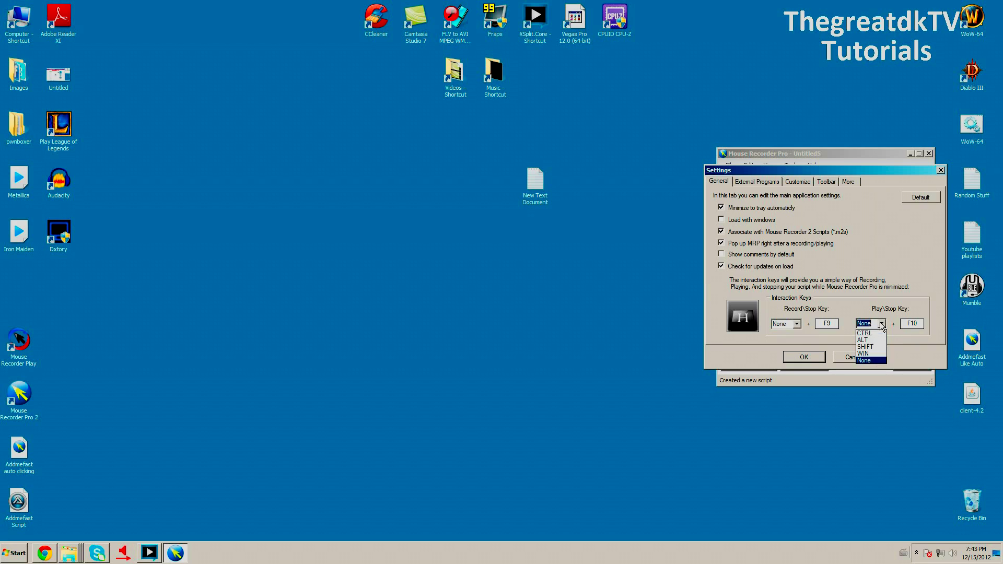
{"action": "left_click", "coordinate": [797, 329]}
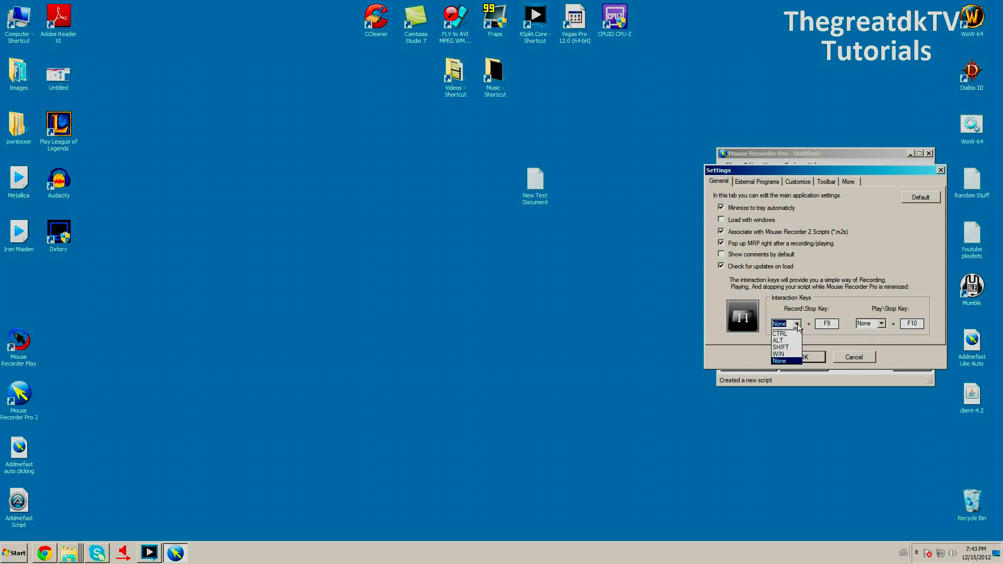
{"action": "left_click", "coordinate": [796, 324]}
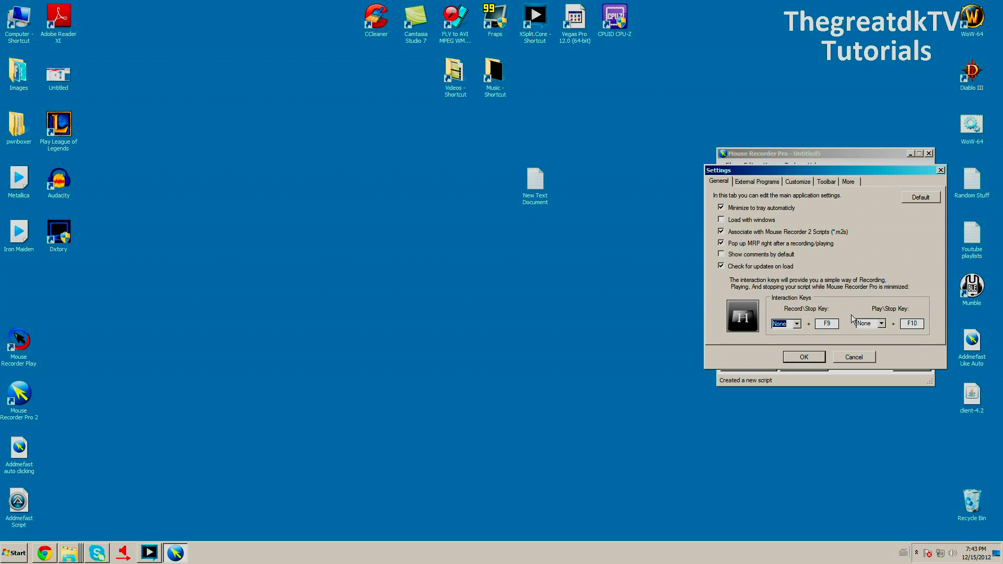
{"action": "left_click", "coordinate": [804, 357]}
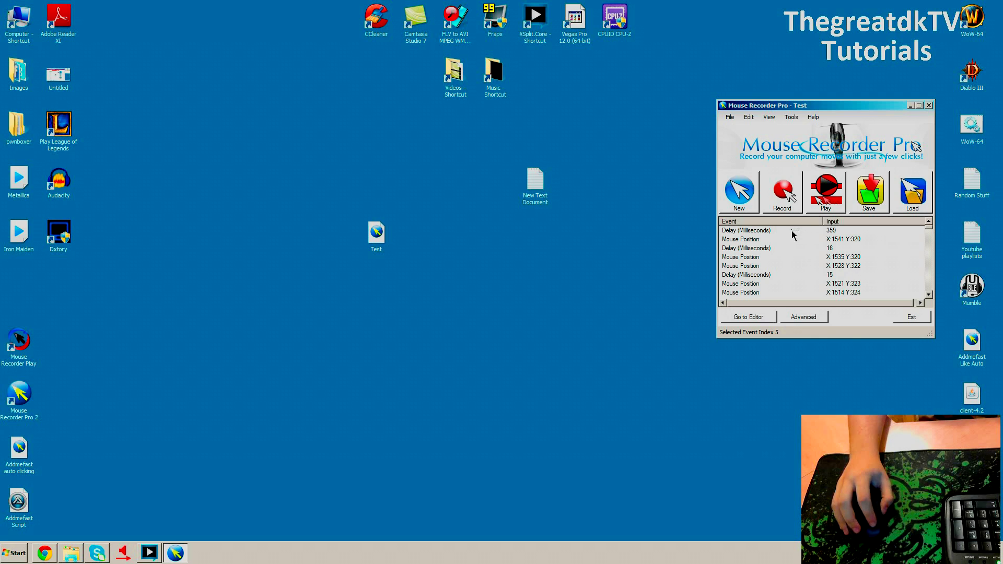
Discard the Test recording and start a fresh untitled script
{"action": "left_click_drag", "start_coordinate": [791, 234], "coordinate": [719, 287]}
{"action": "left_click", "coordinate": [772, 262]}
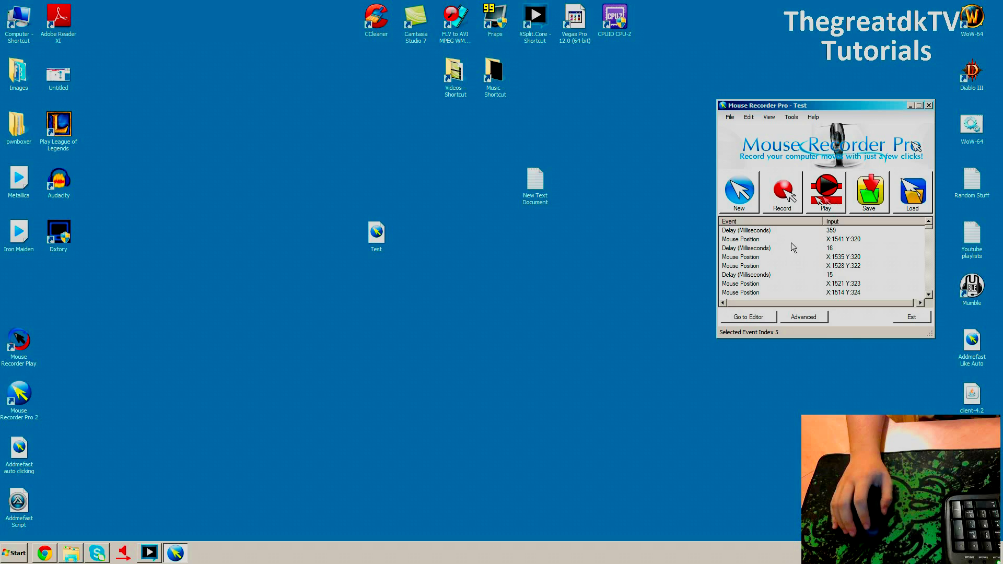
{"action": "left_click", "coordinate": [738, 192]}
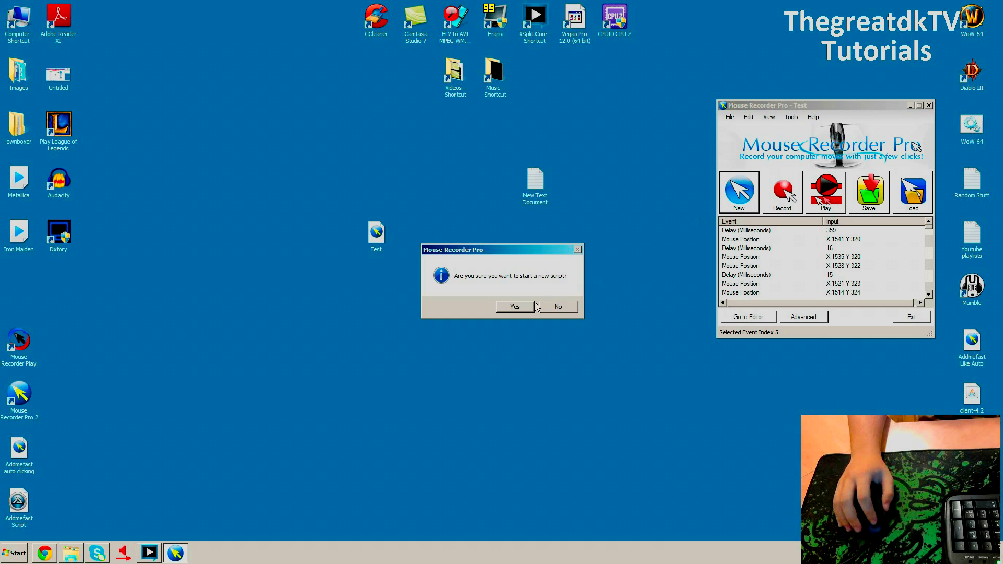
{"action": "left_click", "coordinate": [521, 307]}
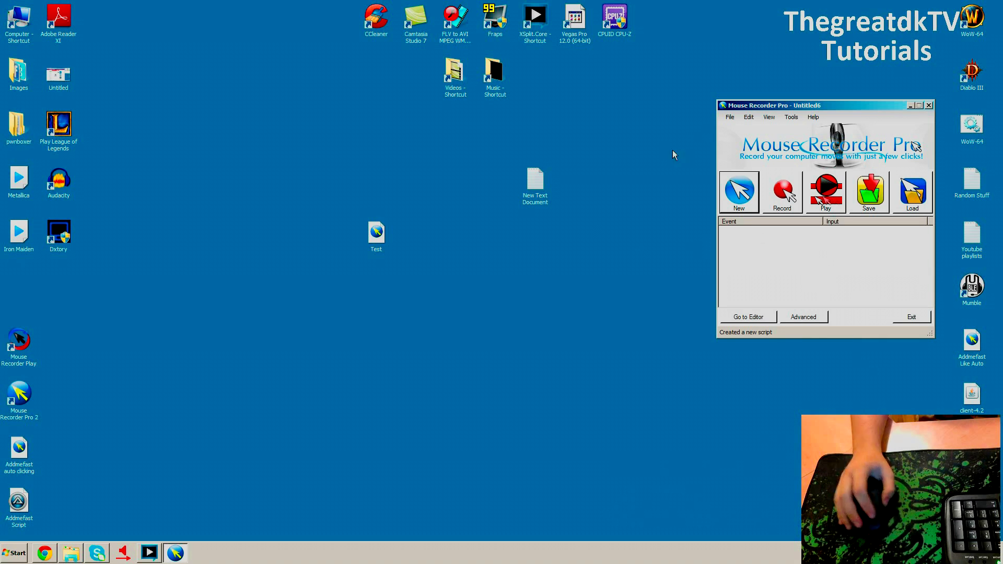
{"action": "left_click_drag", "start_coordinate": [557, 88], "coordinate": [459, 93]}
{"action": "left_click", "coordinate": [535, 63]}
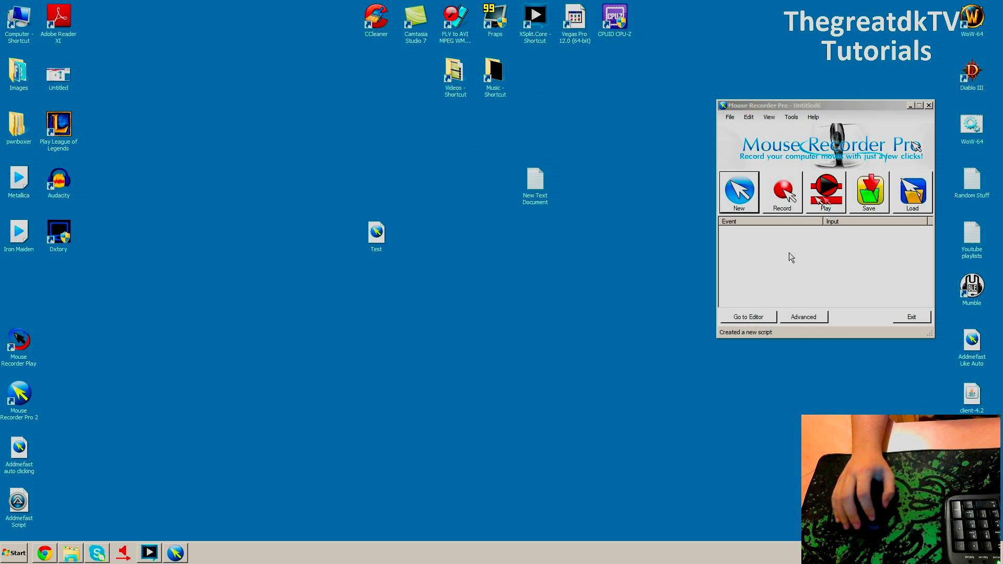
Record opening the Videos and Music folders and closing both, stopping with F9
{"action": "left_click", "coordinate": [785, 196]}
{"action": "double_click", "coordinate": [454, 75]}
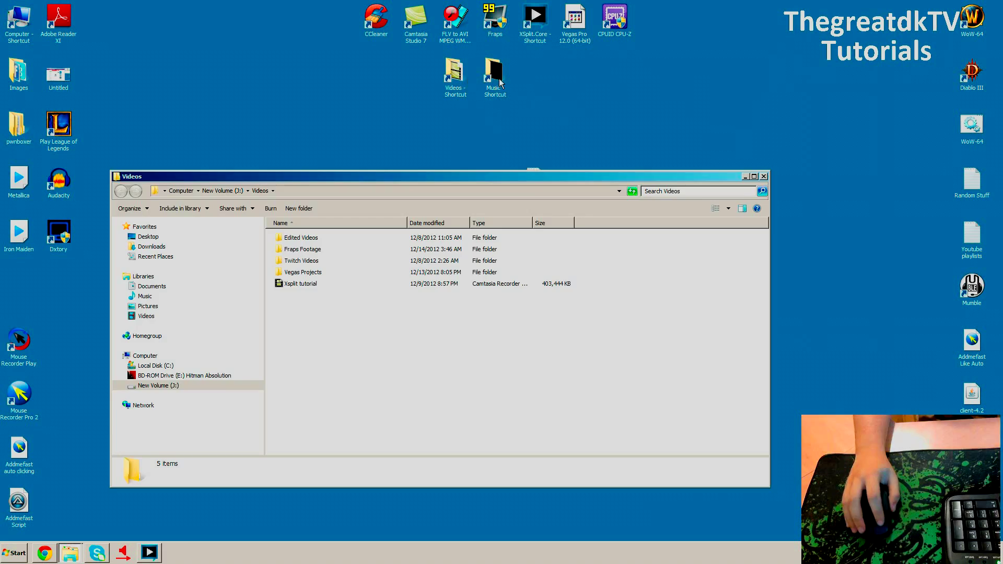
{"action": "double_click", "coordinate": [494, 74]}
{"action": "left_click", "coordinate": [775, 188]}
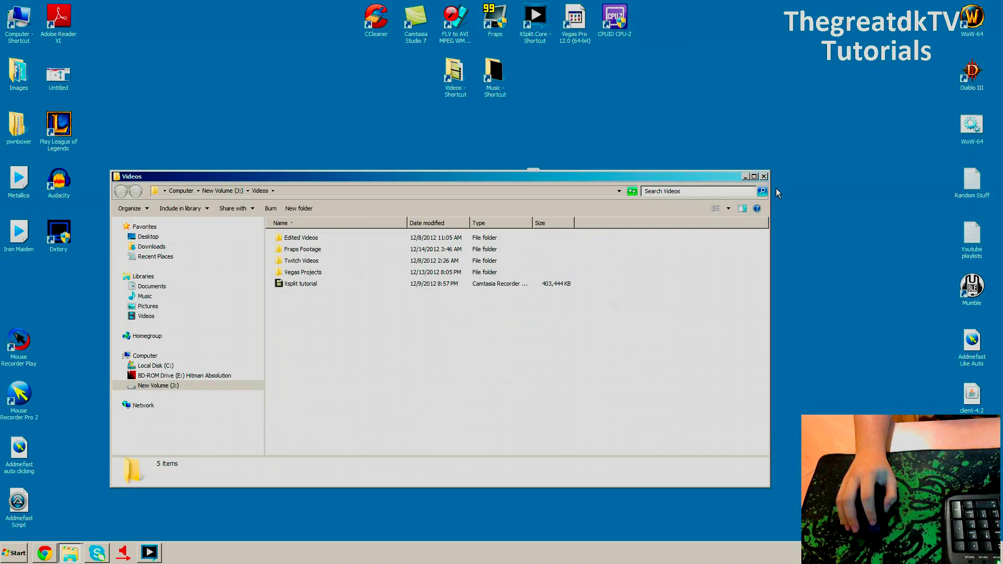
{"action": "left_click", "coordinate": [764, 177]}
{"action": "key", "text": "F9"}
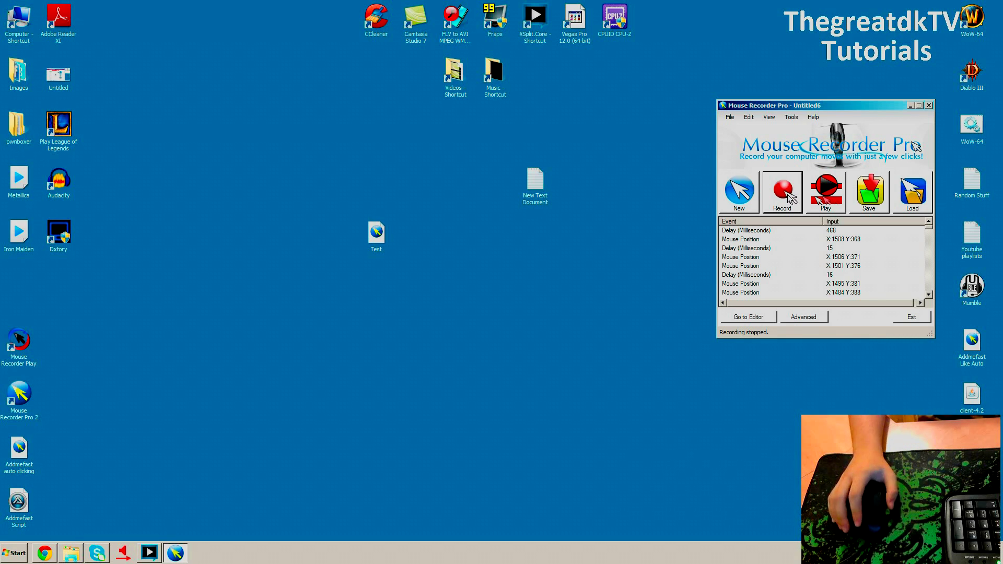
{"action": "left_click", "coordinate": [812, 321]}
Play the recording, which reopens and closes the Videos and Music folders
{"action": "left_click", "coordinate": [818, 339]}
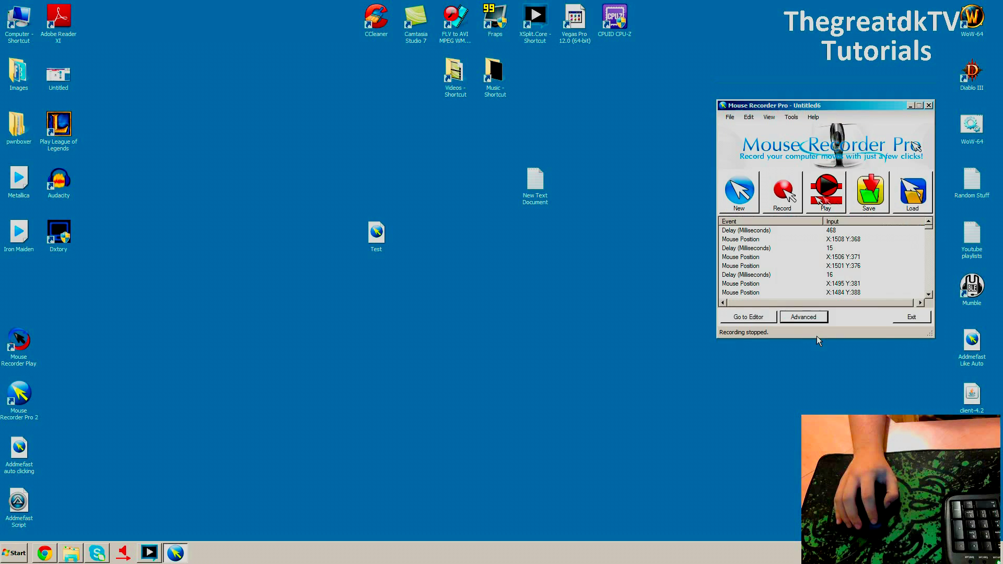
{"action": "left_click", "coordinate": [829, 202]}
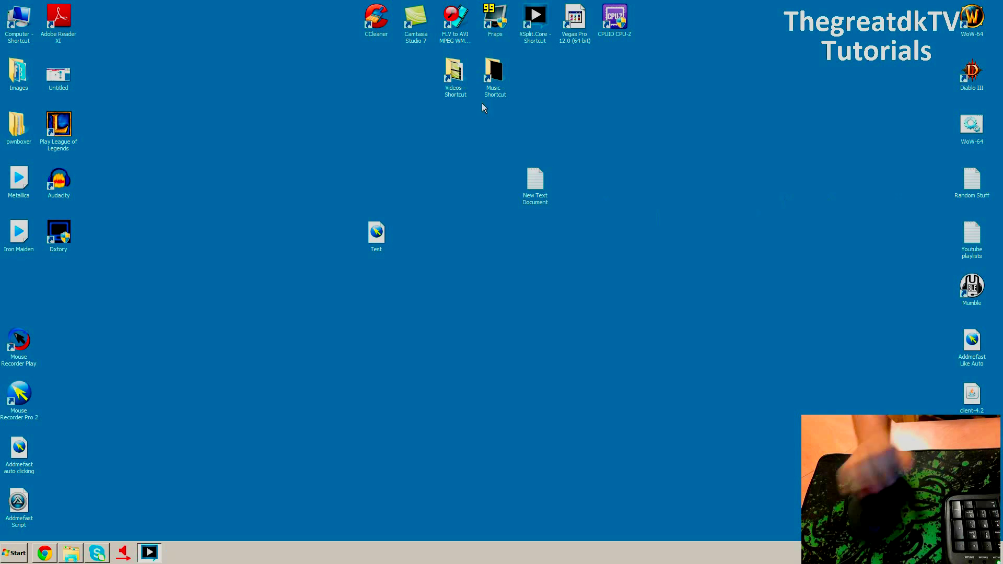
{"action": "double_click", "coordinate": [457, 79]}
{"action": "double_click", "coordinate": [493, 79]}
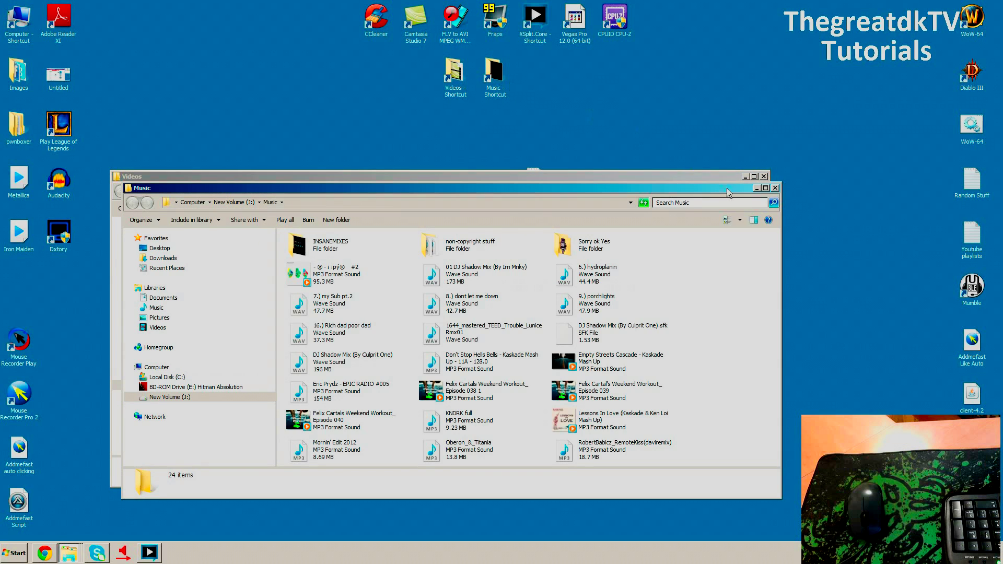
{"action": "left_click", "coordinate": [775, 189]}
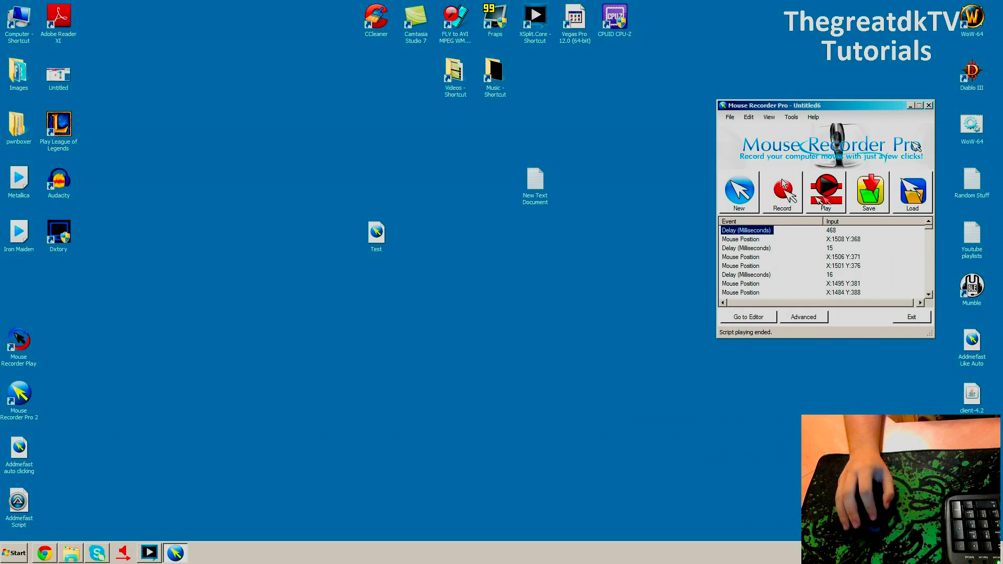
Delete the final Key Down {F9} event from the script's event list
{"action": "left_click_drag", "start_coordinate": [837, 109], "coordinate": [843, 106]}
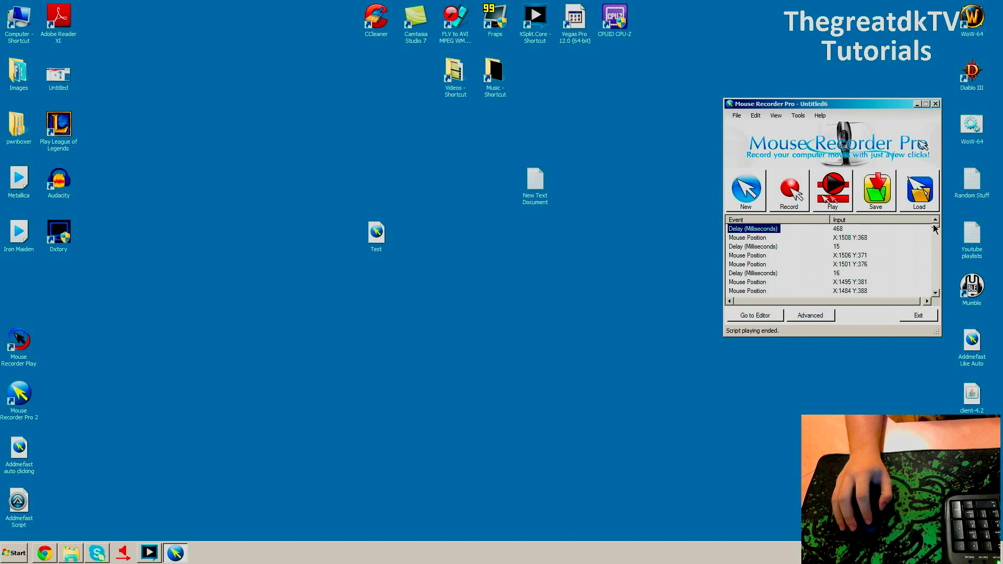
{"action": "left_click_drag", "start_coordinate": [791, 236], "coordinate": [791, 286]}
{"action": "left_click", "coordinate": [790, 273]}
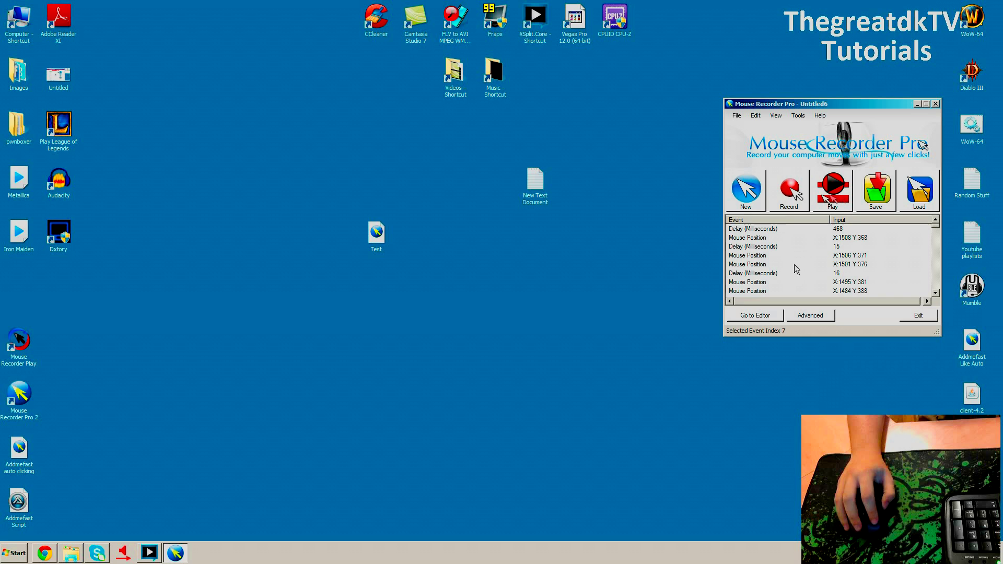
{"action": "left_click_drag", "start_coordinate": [792, 233], "coordinate": [790, 292]}
{"action": "left_click", "coordinate": [803, 250]}
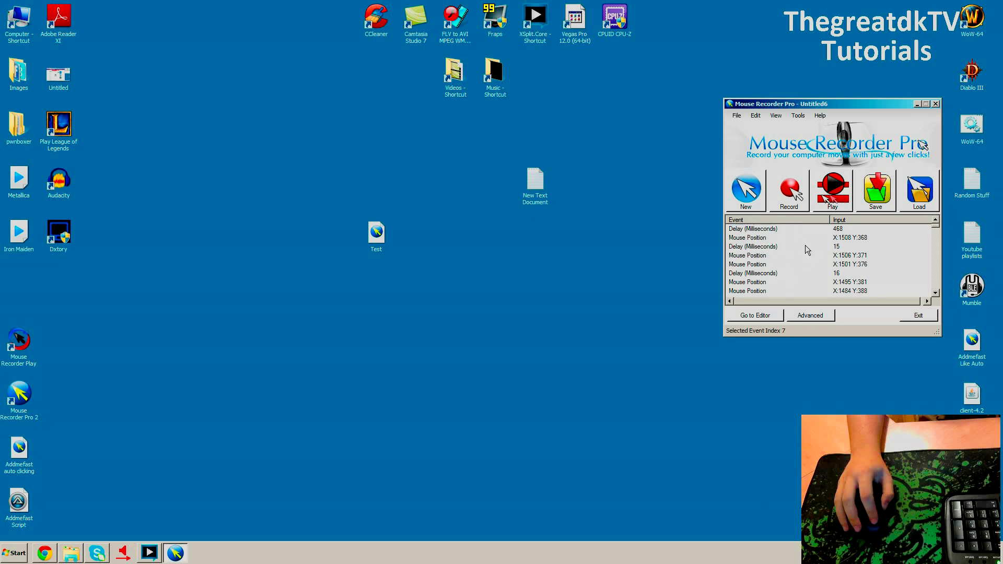
{"action": "left_click_drag", "start_coordinate": [798, 234], "coordinate": [796, 295]}
{"action": "left_click", "coordinate": [799, 274]}
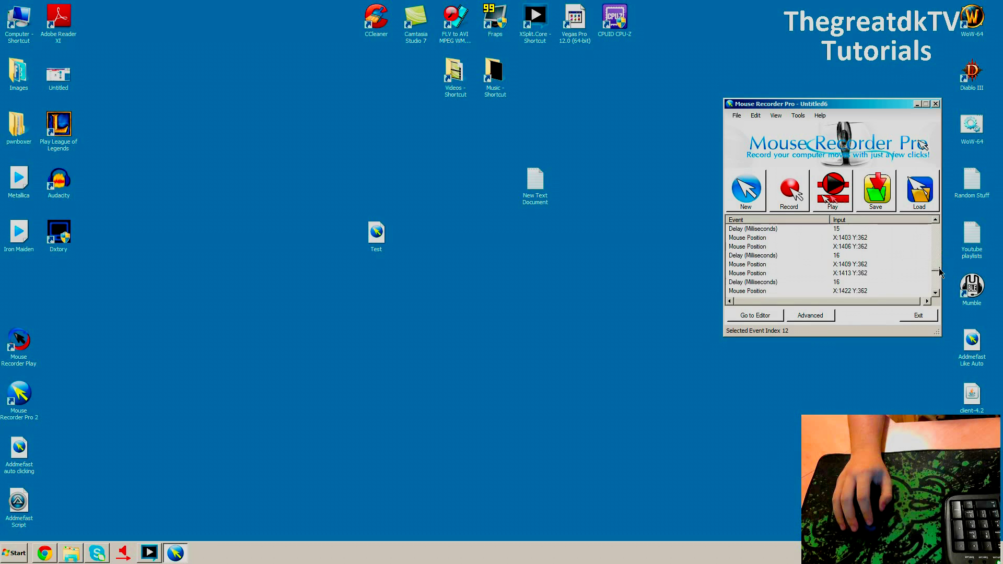
{"action": "left_click_drag", "start_coordinate": [935, 231], "coordinate": [937, 291]}
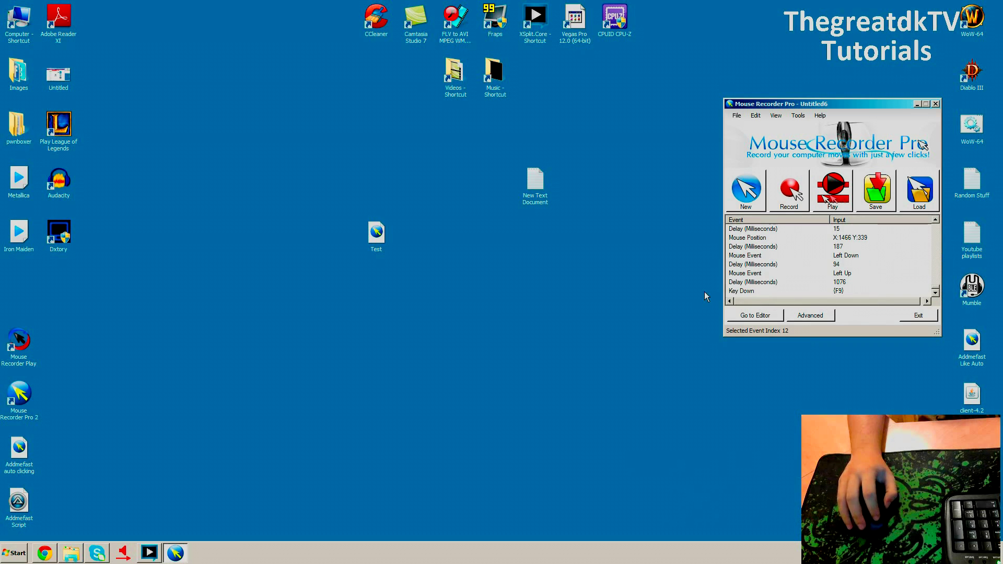
{"action": "left_click", "coordinate": [769, 291]}
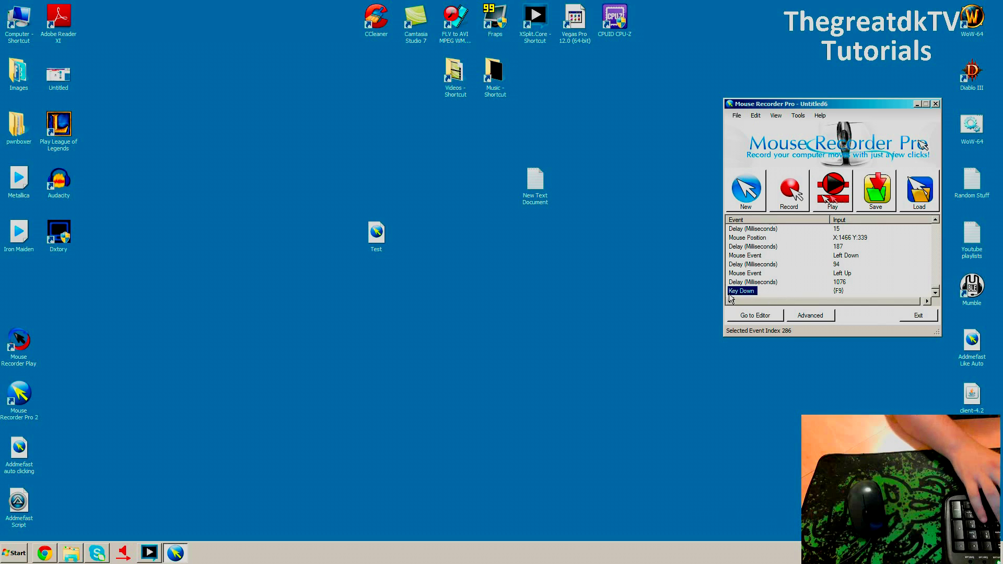
{"action": "key", "text": "Delete"}
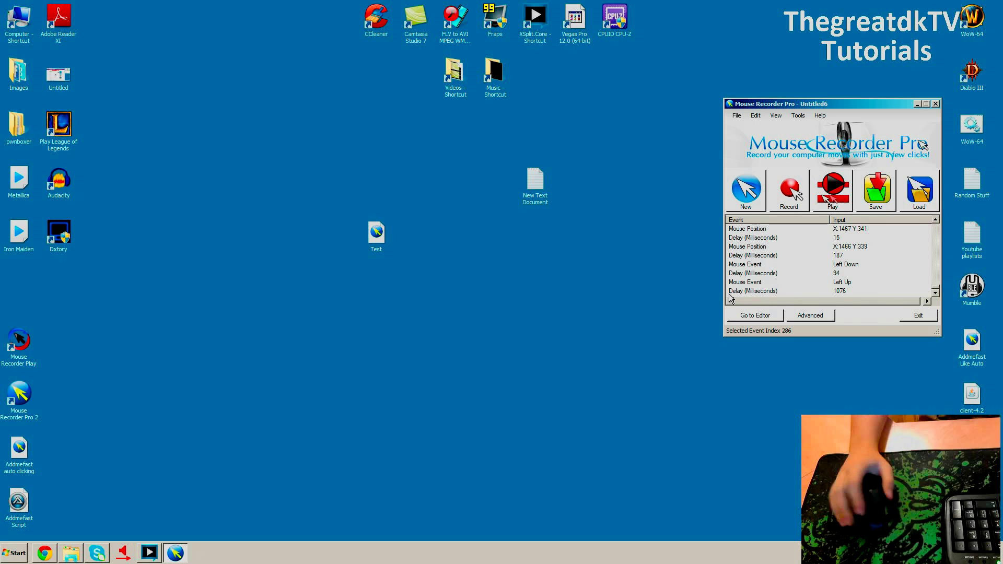
{"action": "left_click", "coordinate": [937, 290]}
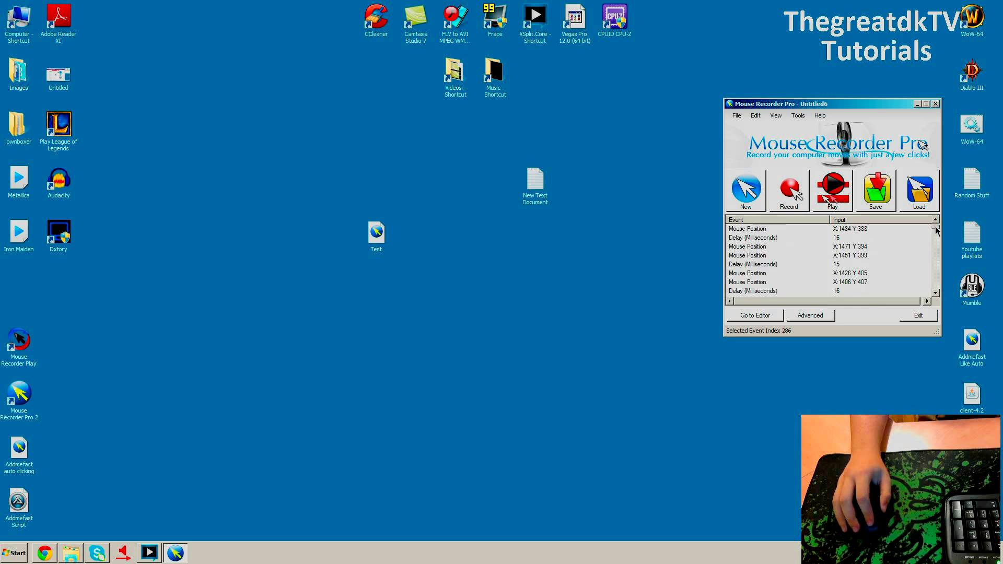
In Advanced Options, set Times to play script to 2 and speed to 22% Faster
{"action": "left_click", "coordinate": [818, 317]}
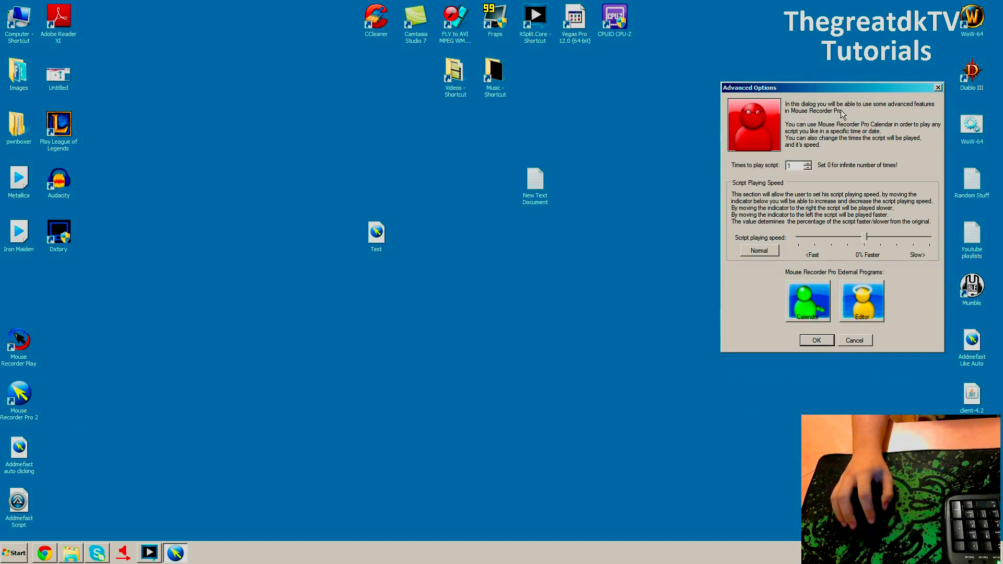
{"action": "left_click_drag", "start_coordinate": [852, 89], "coordinate": [628, 76]}
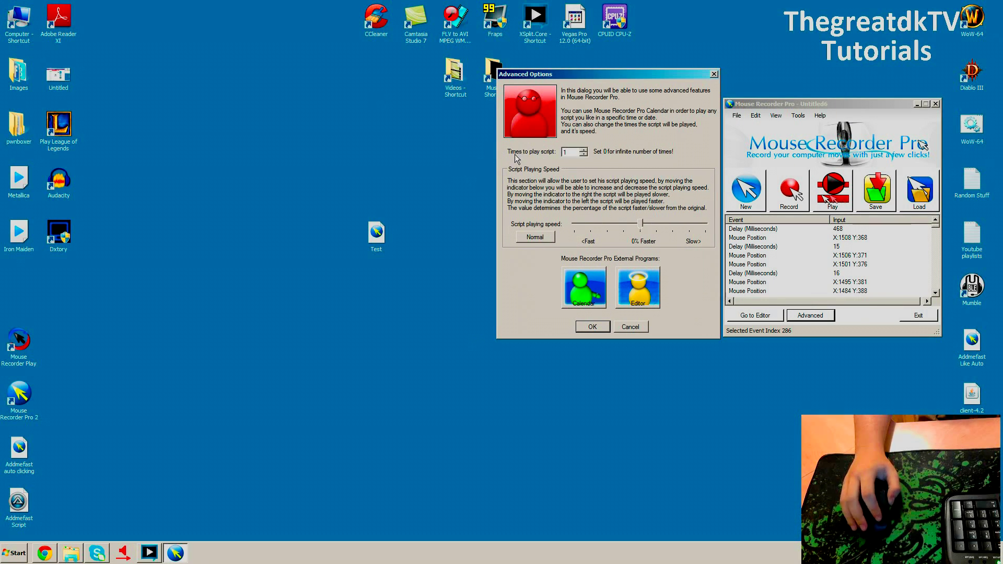
{"action": "double_click", "coordinate": [565, 151]}
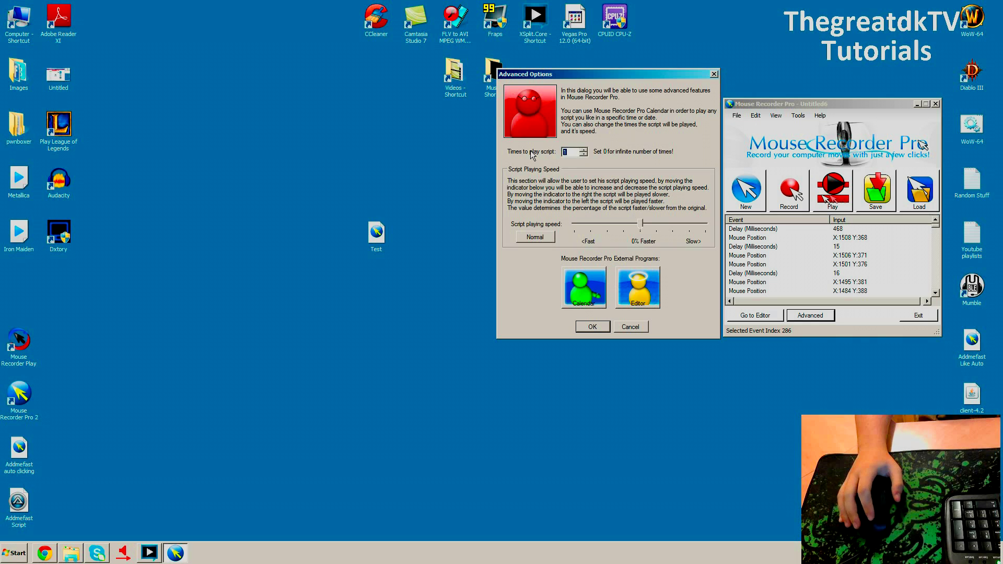
{"action": "type", "text": "1"}
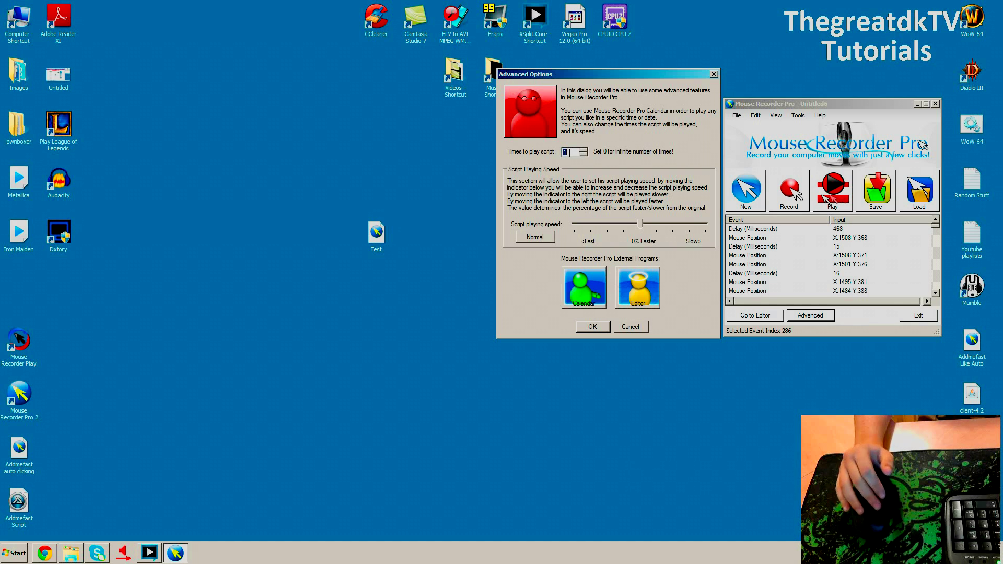
{"action": "left_click", "coordinate": [567, 152]}
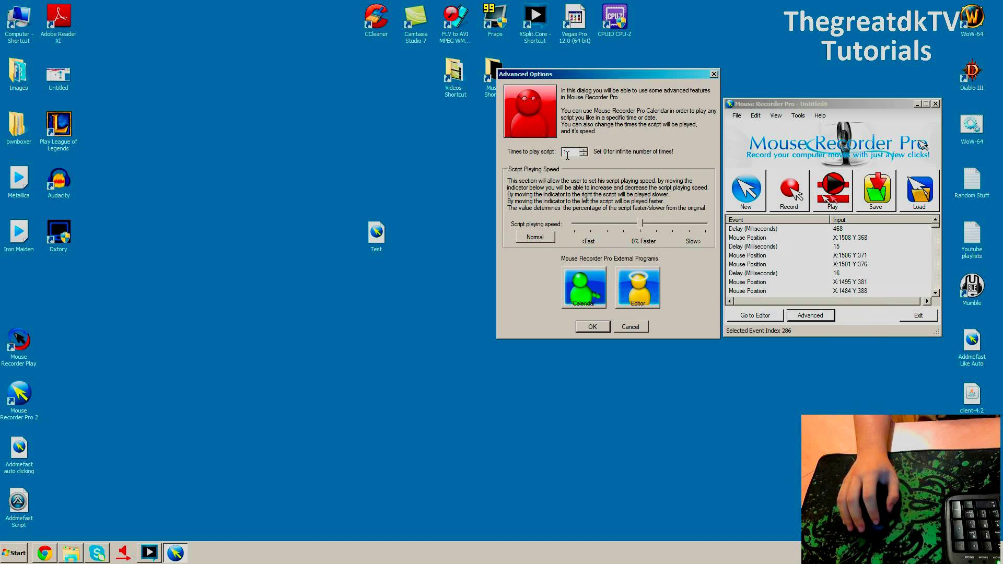
{"action": "key", "text": "BackSpace"}
{"action": "type", "text": "2"}
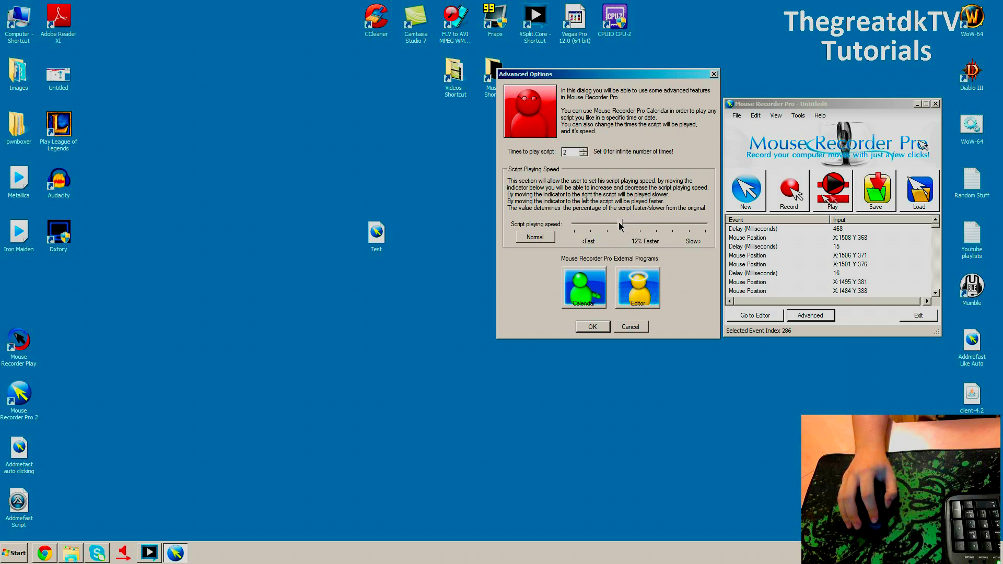
Confirm the 2-times, 22%-faster settings, play the script, then recheck Advanced Options
{"action": "left_click", "coordinate": [598, 326]}
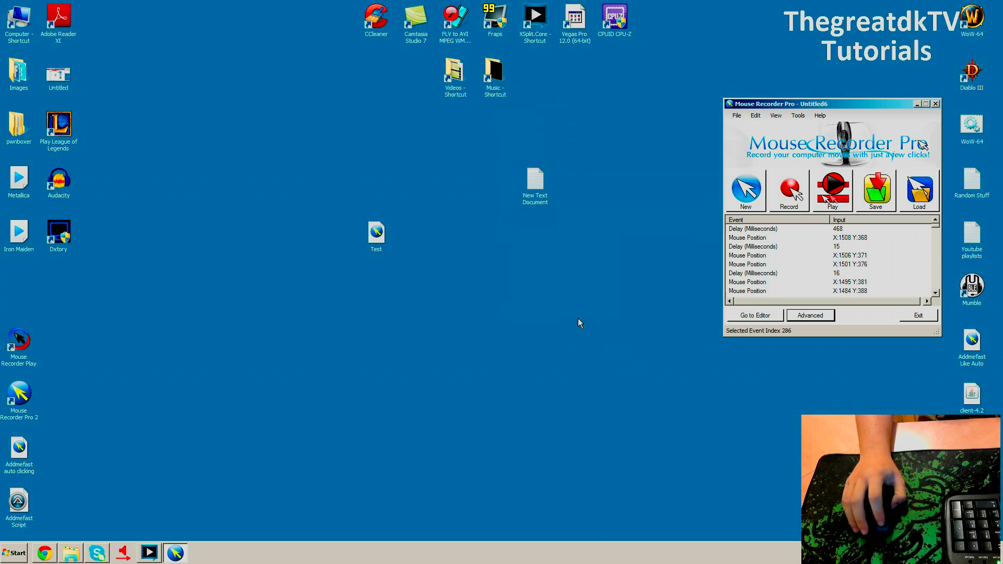
{"action": "left_click", "coordinate": [828, 192]}
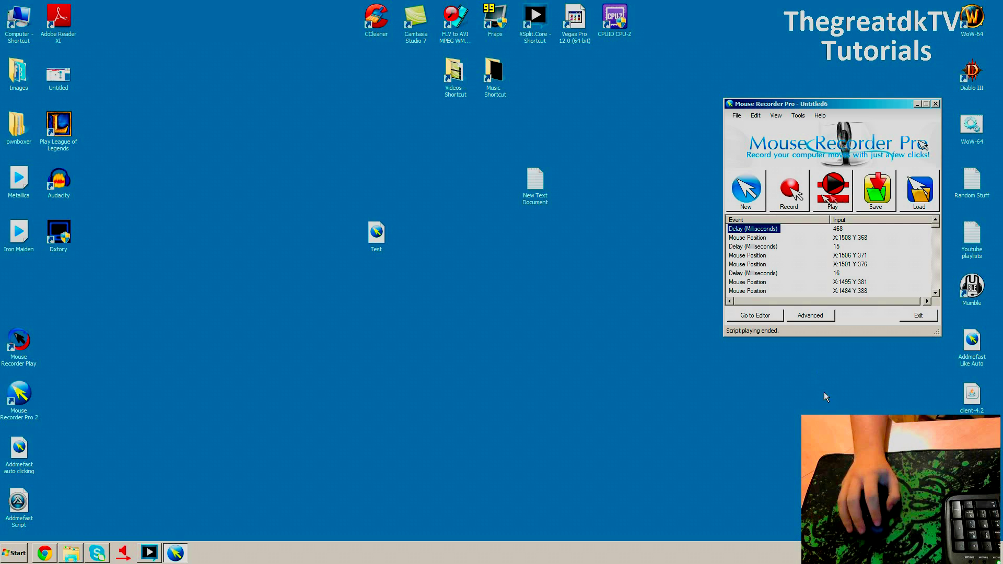
{"action": "left_click", "coordinate": [802, 323]}
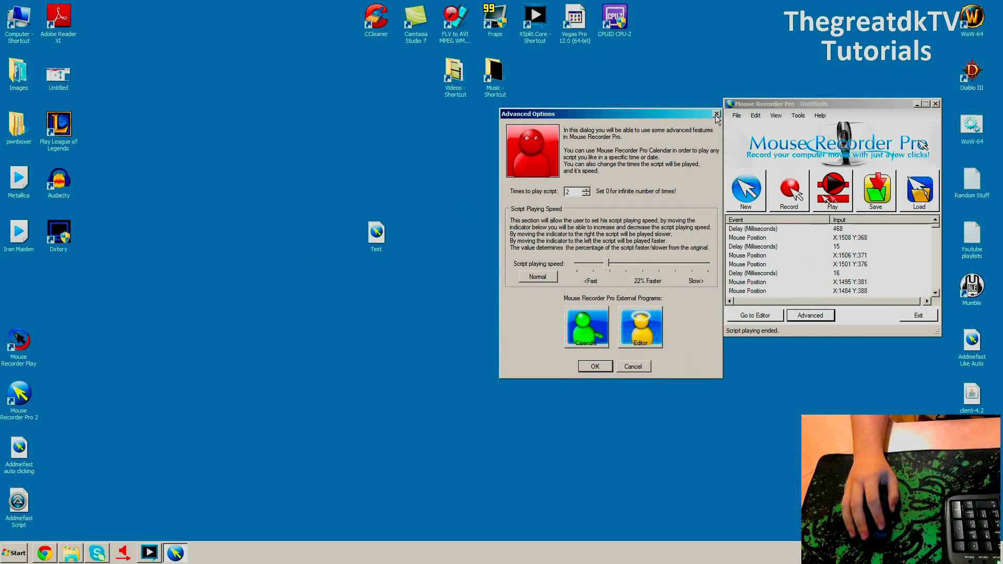
{"action": "left_click", "coordinate": [717, 115]}
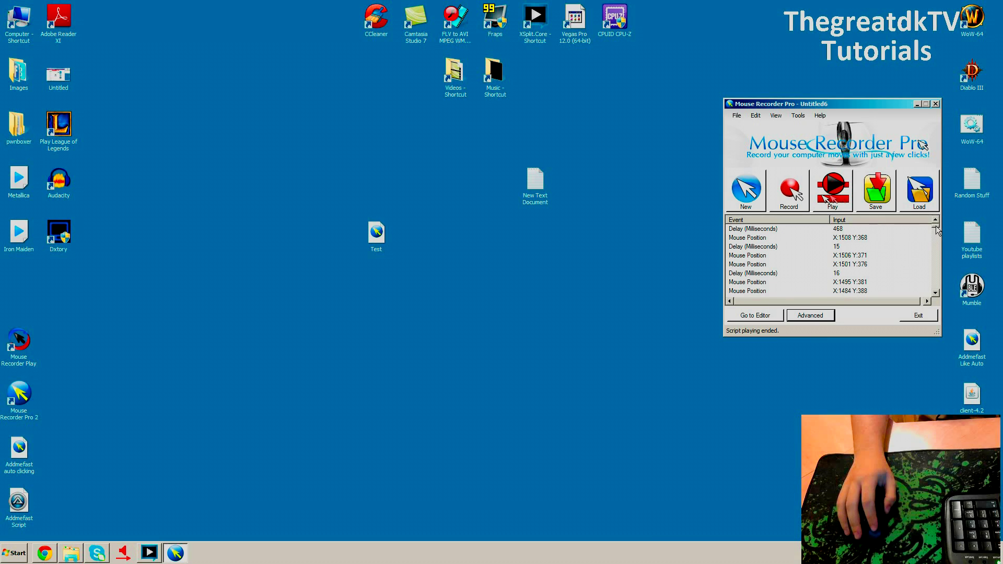
{"action": "scroll", "coordinate": [936, 227], "scroll_direction": "down", "scroll_amount": 1}
{"action": "scroll", "coordinate": [936, 227], "scroll_direction": "down", "scroll_amount": 1}
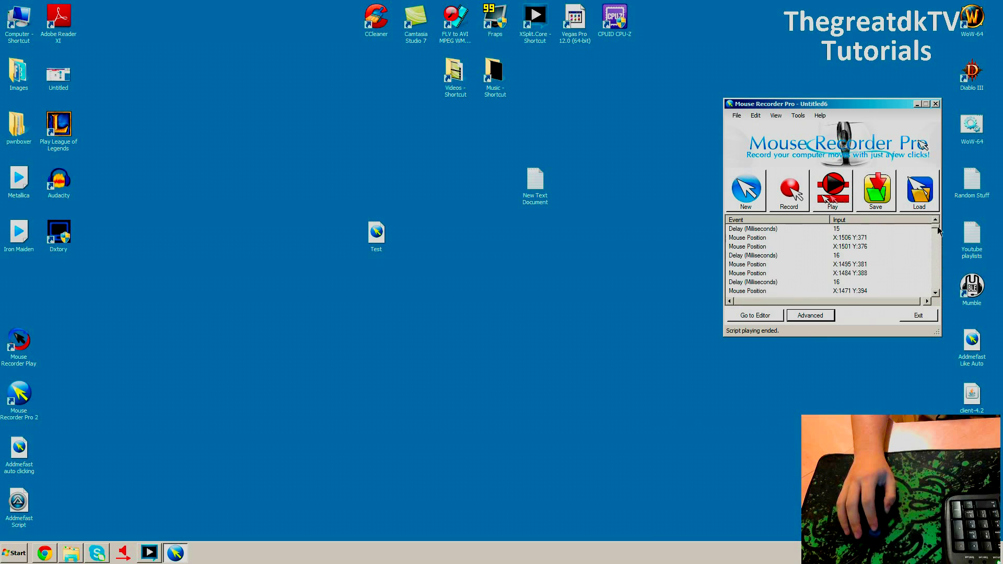
{"action": "scroll", "coordinate": [938, 227], "scroll_direction": "up", "scroll_amount": 2}
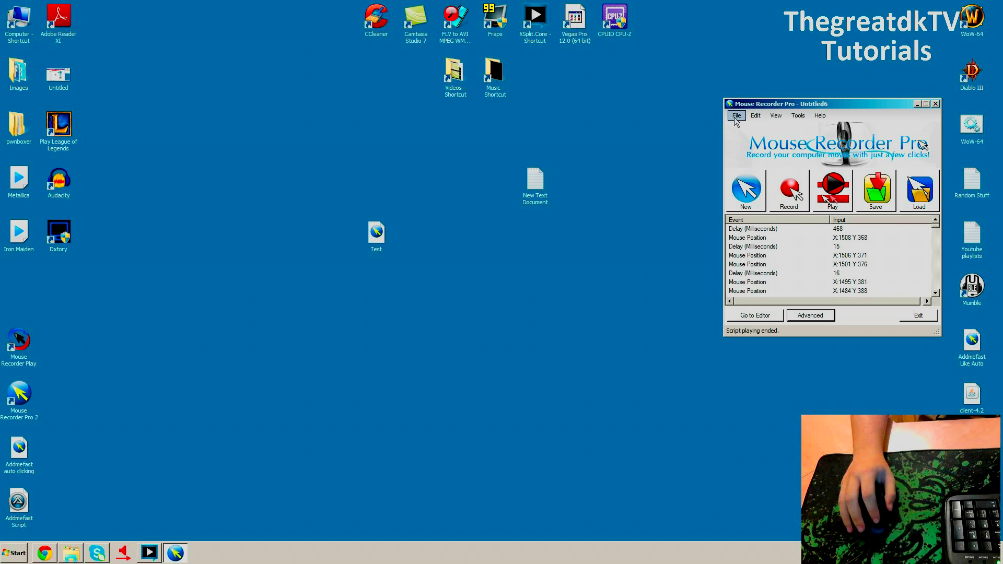
Save the script to the desktop as 'Tutorial' with Save Project As
{"action": "left_click", "coordinate": [737, 116]}
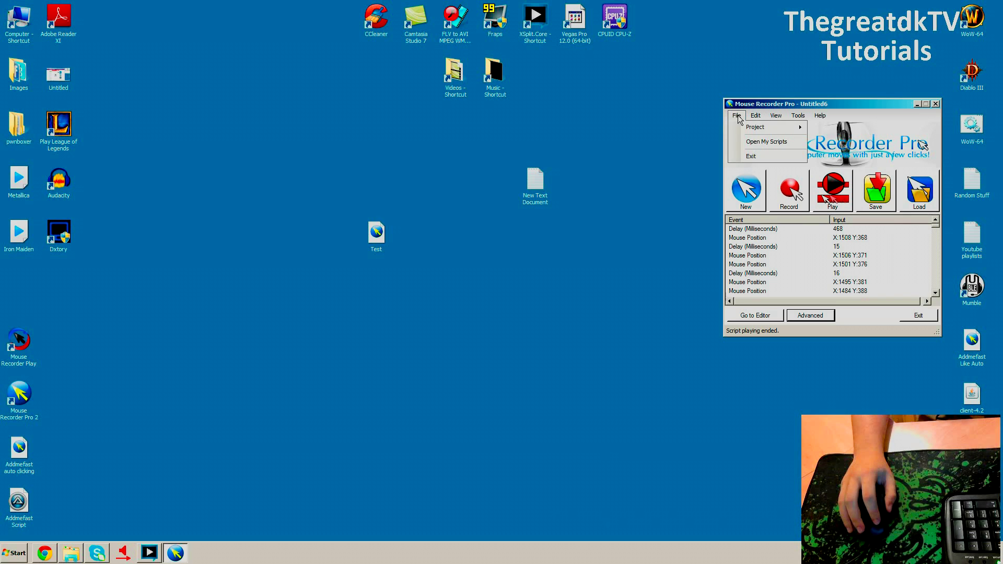
{"action": "mouse_move", "coordinate": [754, 127]}
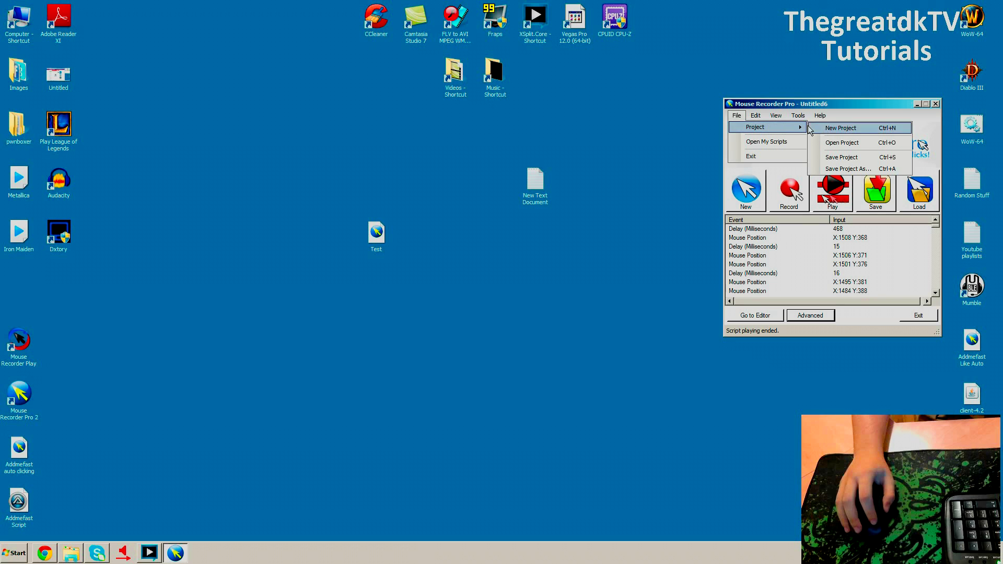
{"action": "left_click", "coordinate": [859, 170]}
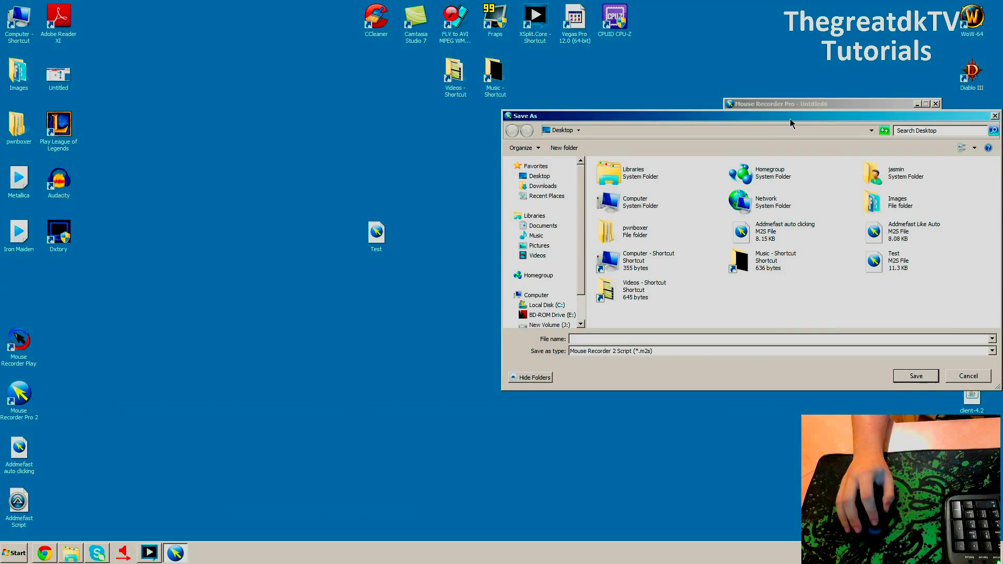
{"action": "left_click_drag", "start_coordinate": [790, 118], "coordinate": [510, 115]}
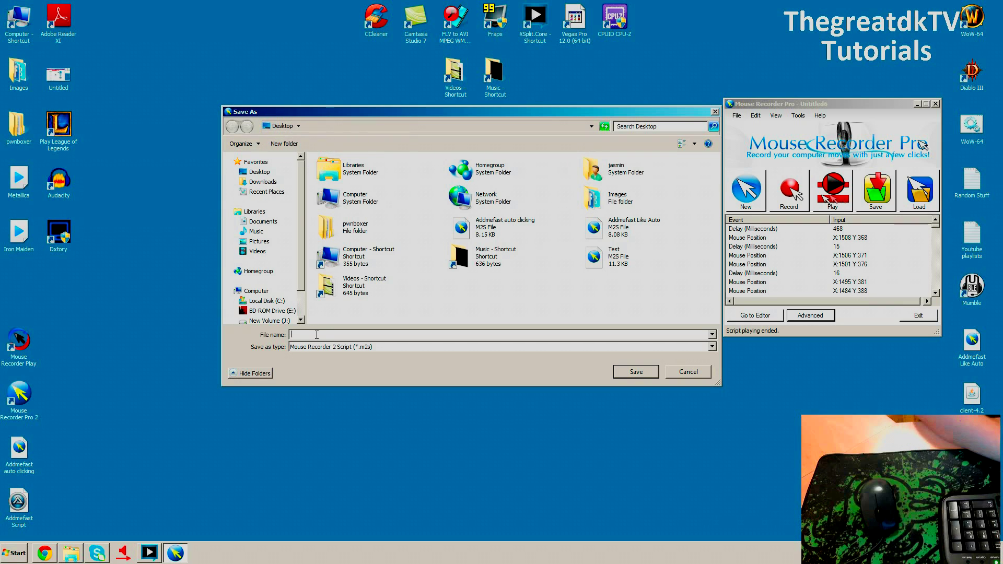
{"action": "type", "text": "Tutorial"}
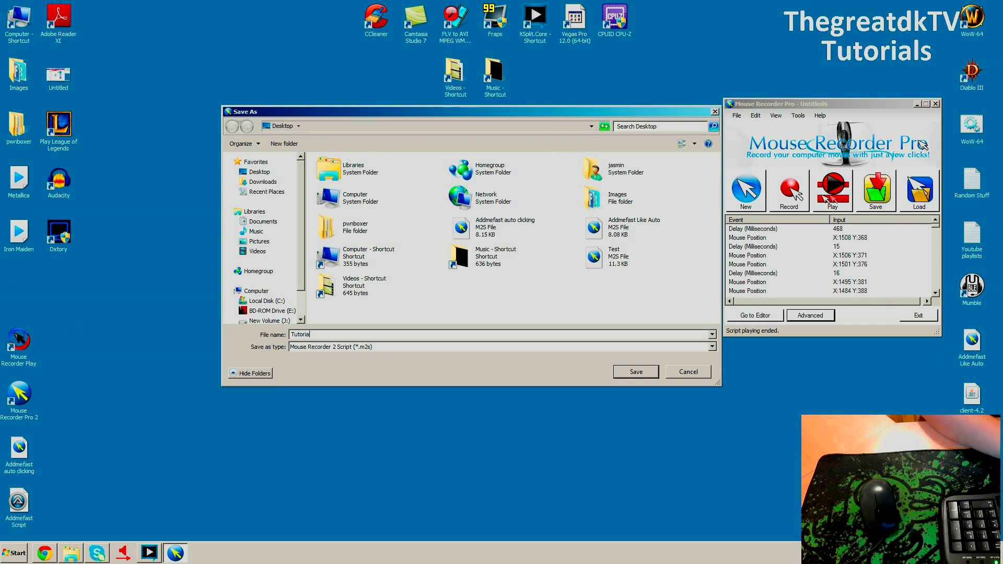
{"action": "left_click", "coordinate": [634, 373]}
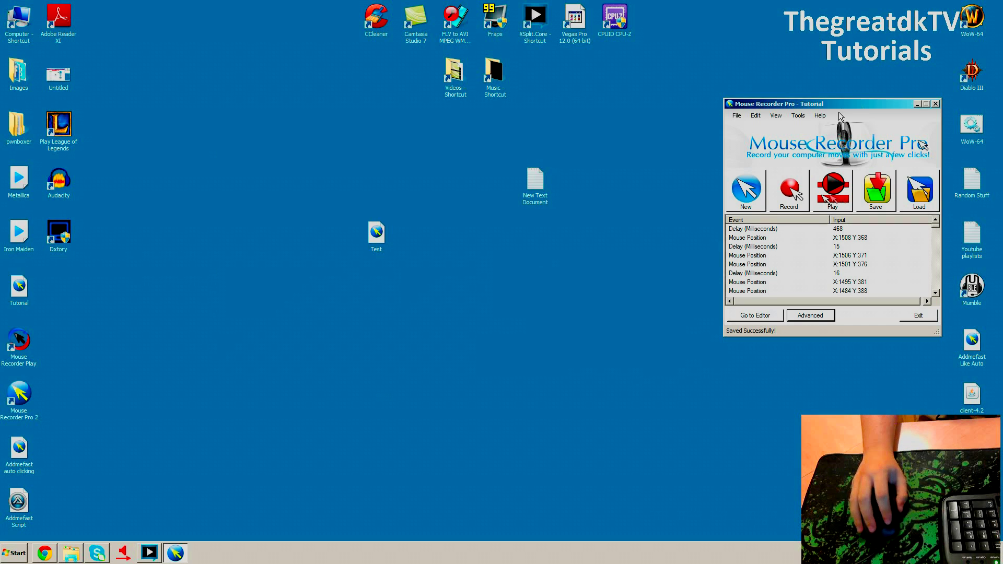
Close Mouse Recorder Pro and reopen the script from the desktop Tutorial file
{"action": "left_click", "coordinate": [934, 106]}
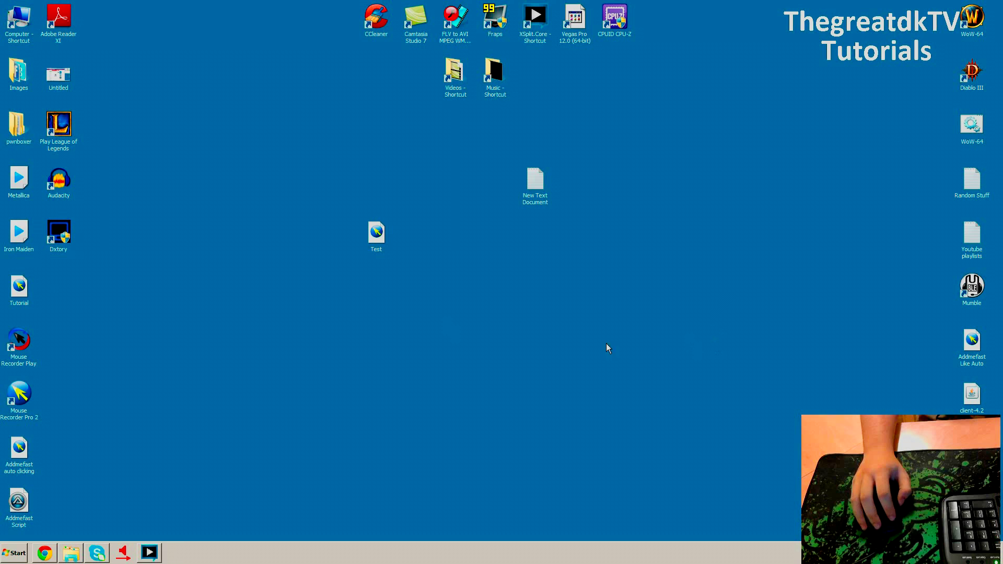
{"action": "left_click_drag", "start_coordinate": [17, 298], "coordinate": [613, 301]}
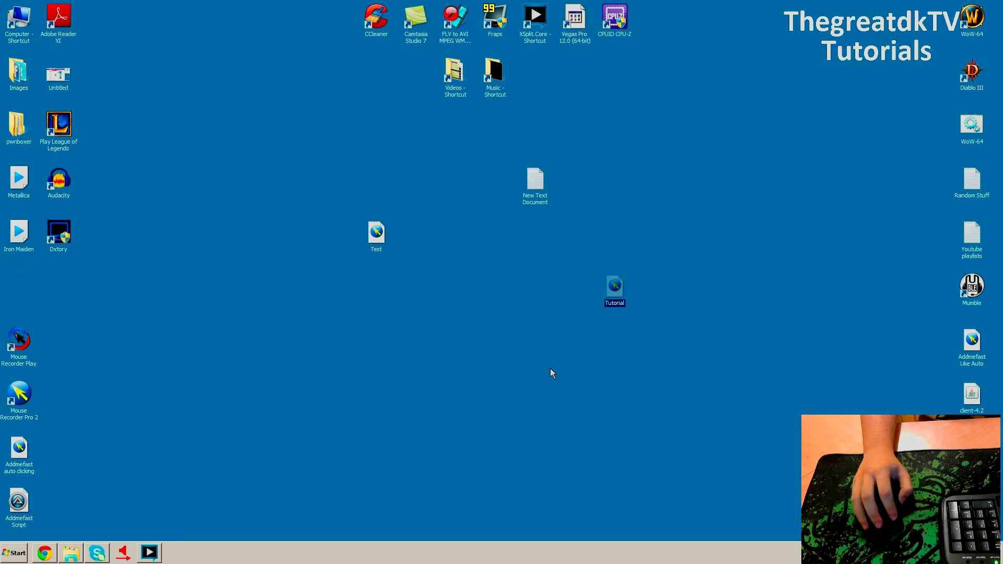
{"action": "left_click_drag", "start_coordinate": [668, 259], "coordinate": [620, 344]}
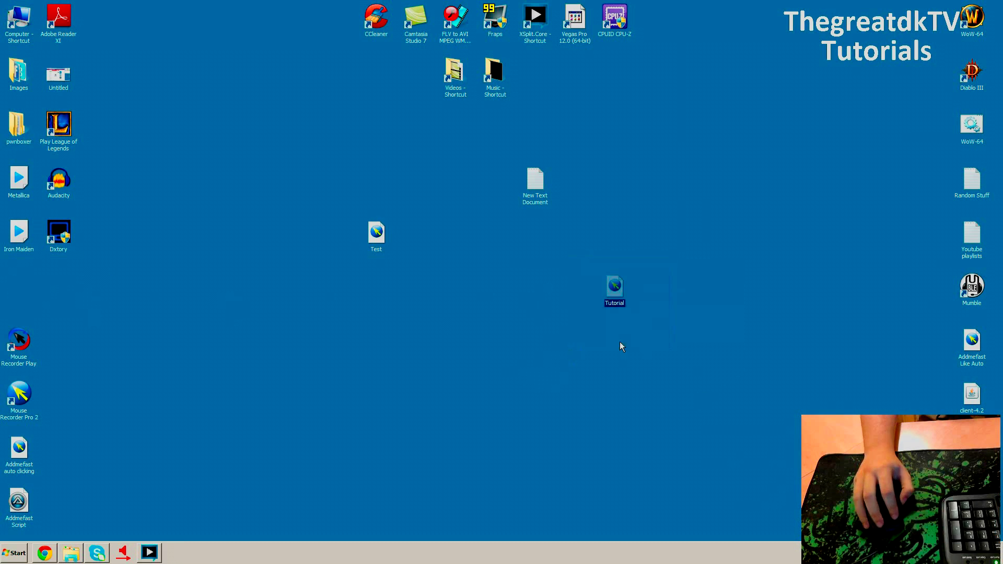
{"action": "double_click", "coordinate": [613, 289]}
{"action": "left_click_drag", "start_coordinate": [556, 159], "coordinate": [892, 135]}
{"action": "mouse_move", "coordinate": [942, 258]}
{"action": "left_mouse_down"}
{"action": "mouse_move", "coordinate": [940, 312]}
{"action": "mouse_move", "coordinate": [946, 290]}
{"action": "left_mouse_up"}
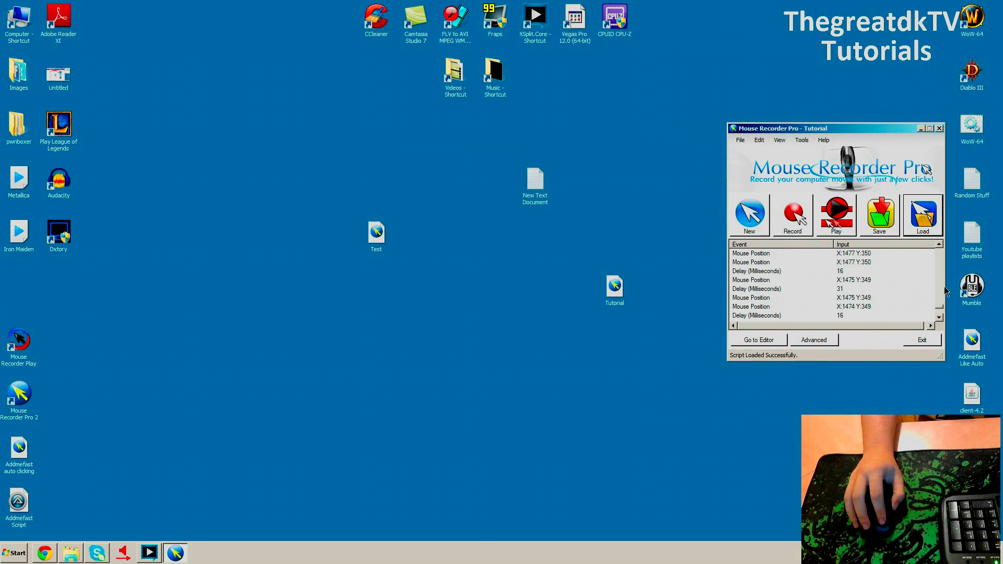
{"action": "left_click", "coordinate": [807, 341]}
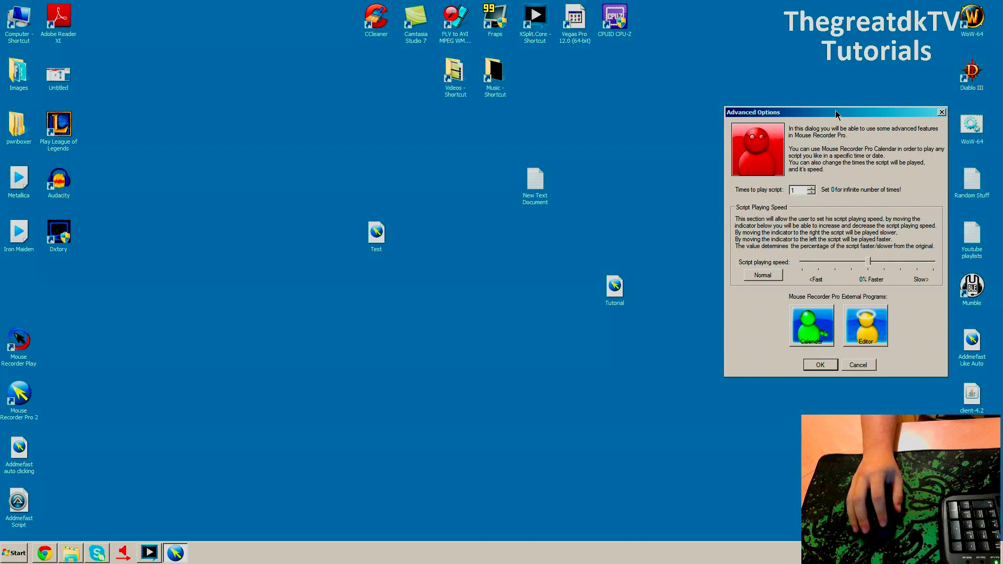
{"action": "left_click_drag", "start_coordinate": [836, 114], "coordinate": [563, 119]}
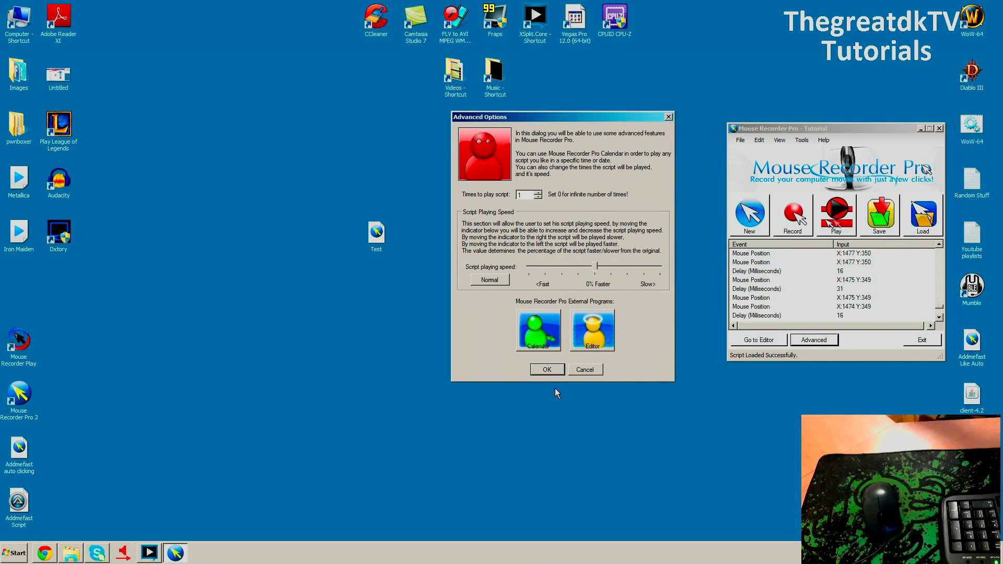
{"action": "left_click", "coordinate": [938, 313]}
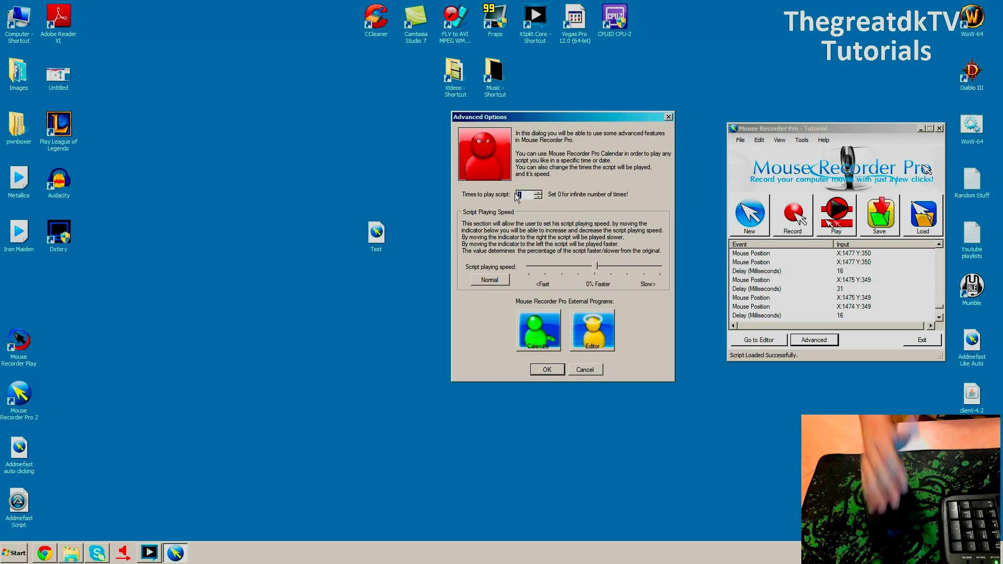
{"action": "left_click", "coordinate": [553, 372]}
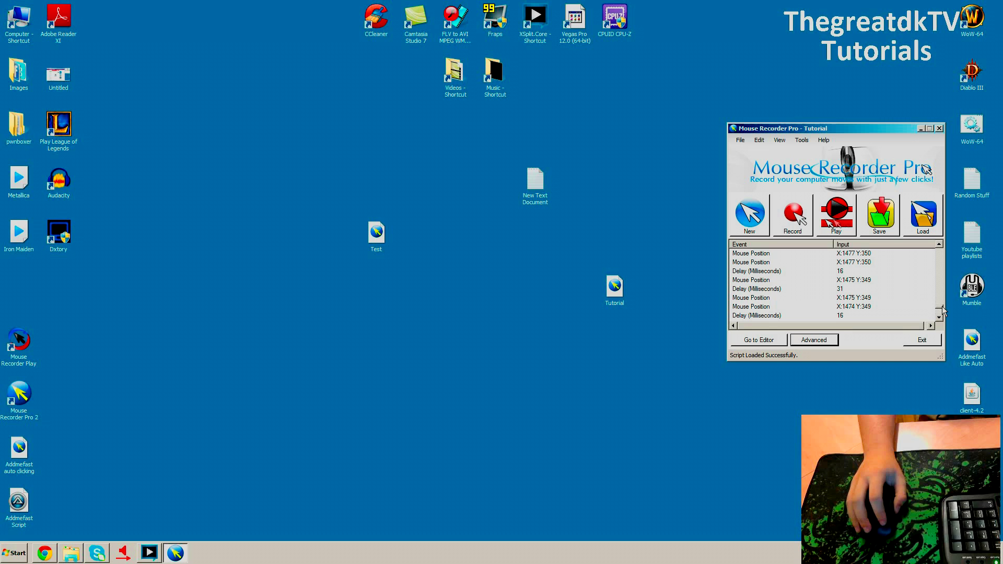
{"action": "left_click_drag", "start_coordinate": [942, 311], "coordinate": [940, 249]}
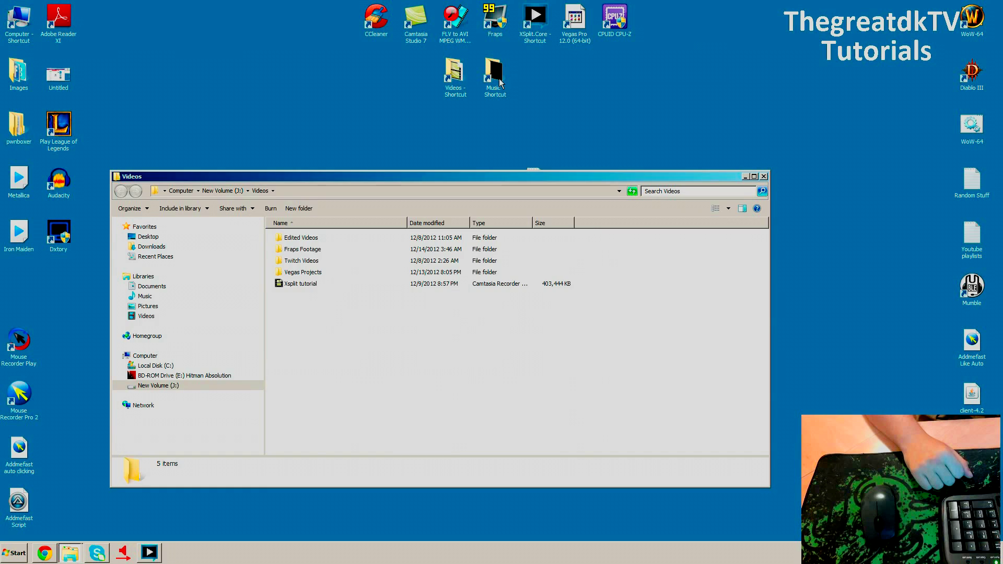
Play the reloaded Tutorial script to completion and nudge the recorder window
{"action": "double_click", "coordinate": [499, 79]}
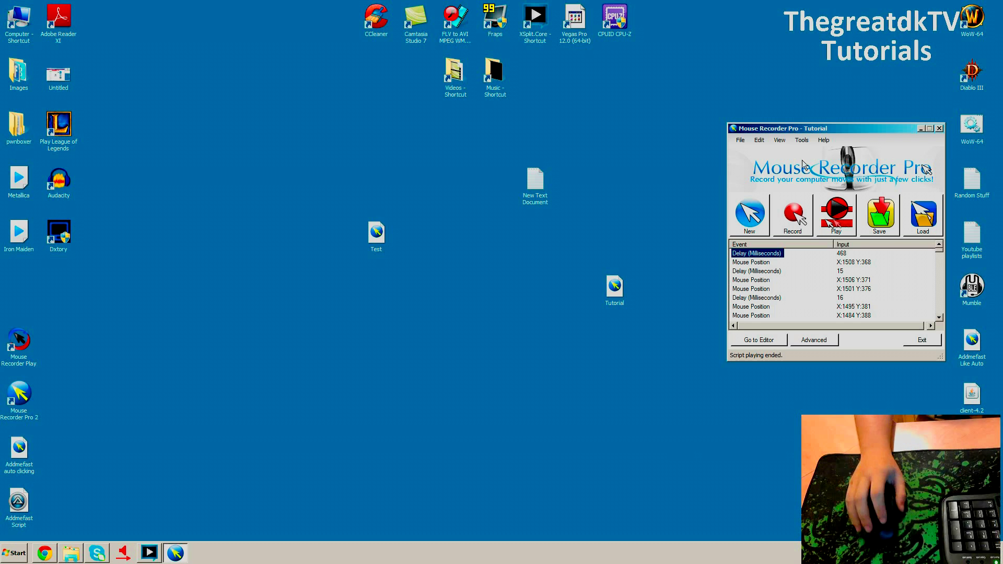
{"action": "left_click_drag", "start_coordinate": [830, 128], "coordinate": [839, 118]}
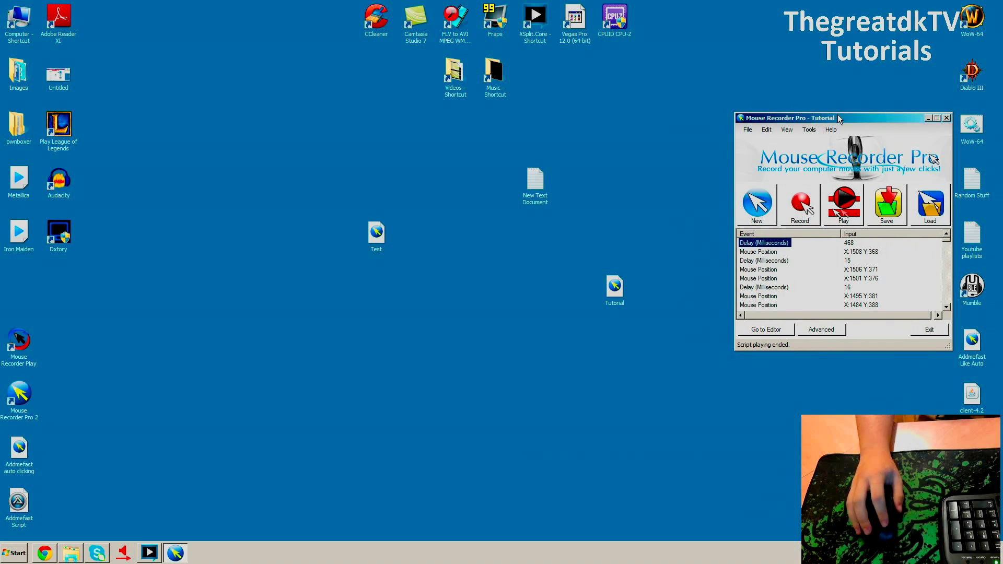